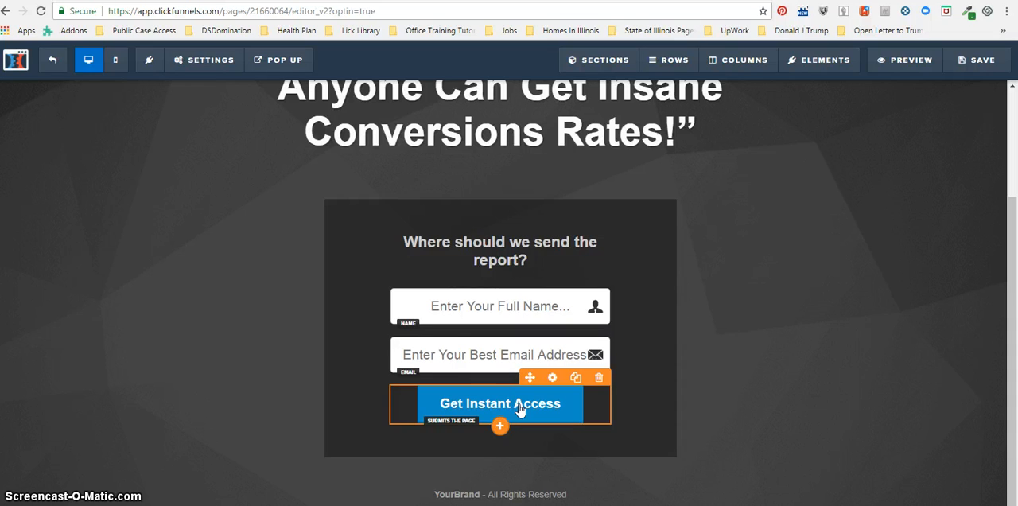
Open the settings of the "Get Instant Access" opt-in button below the email field
click(518, 406)
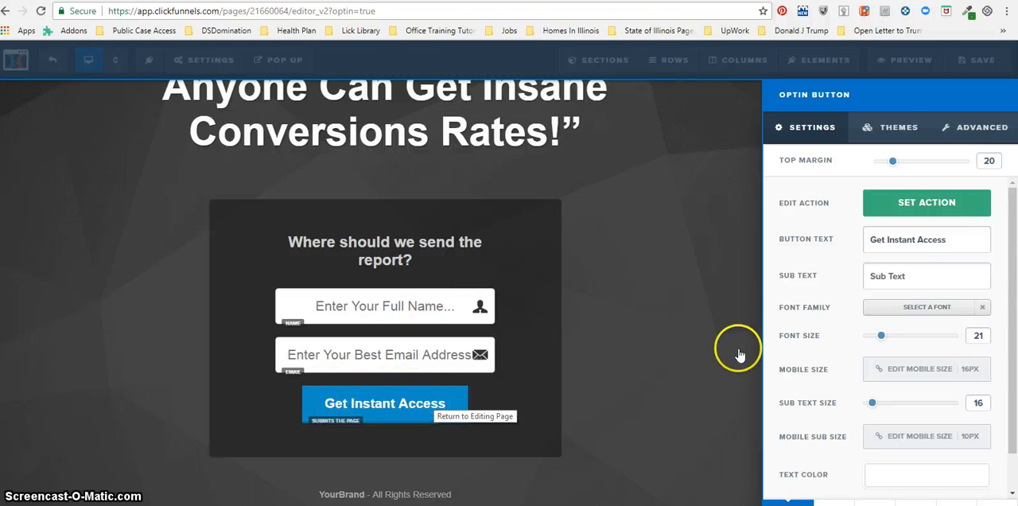
Append the filler characters "alskfjlasfjlasjfasljf" to the opt-in button's text to try out a longer label
click(964, 239)
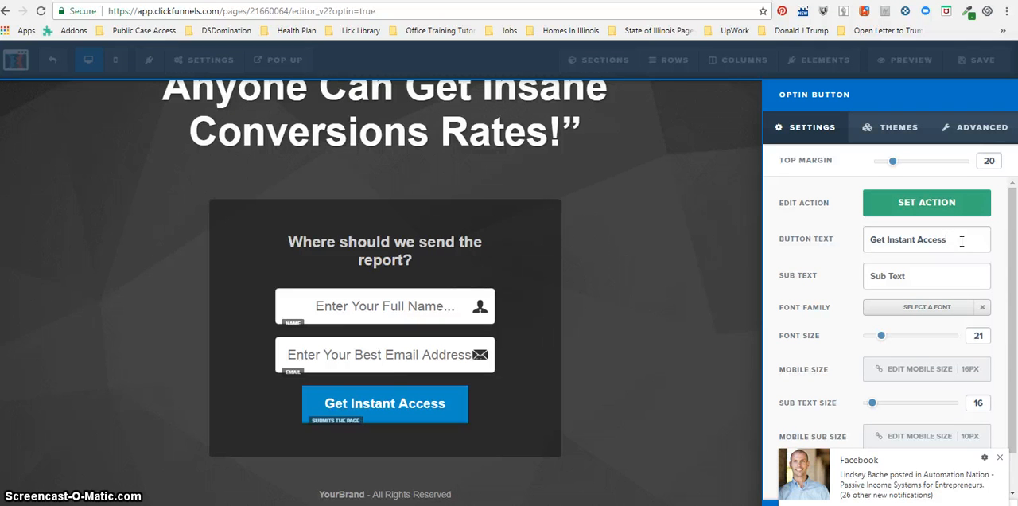
click(999, 458)
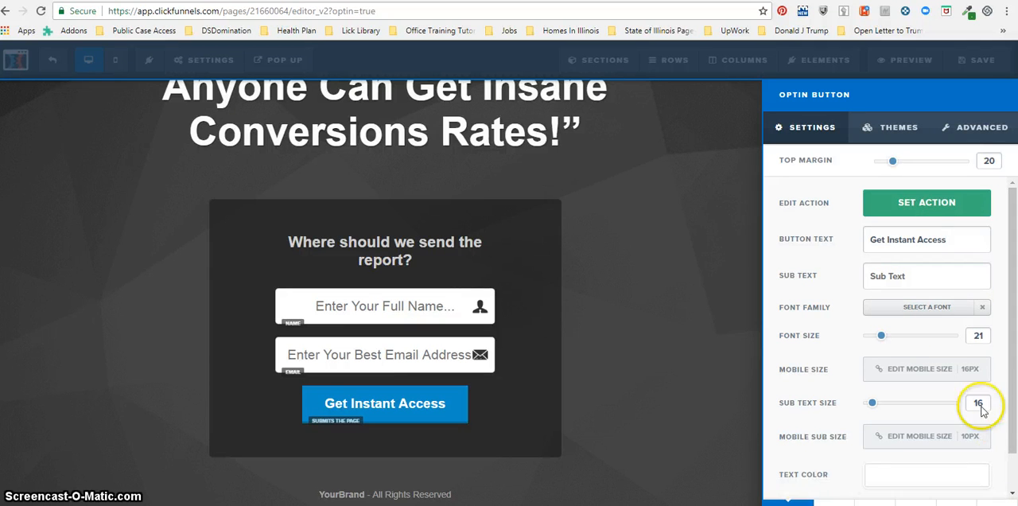
text(alskfj)
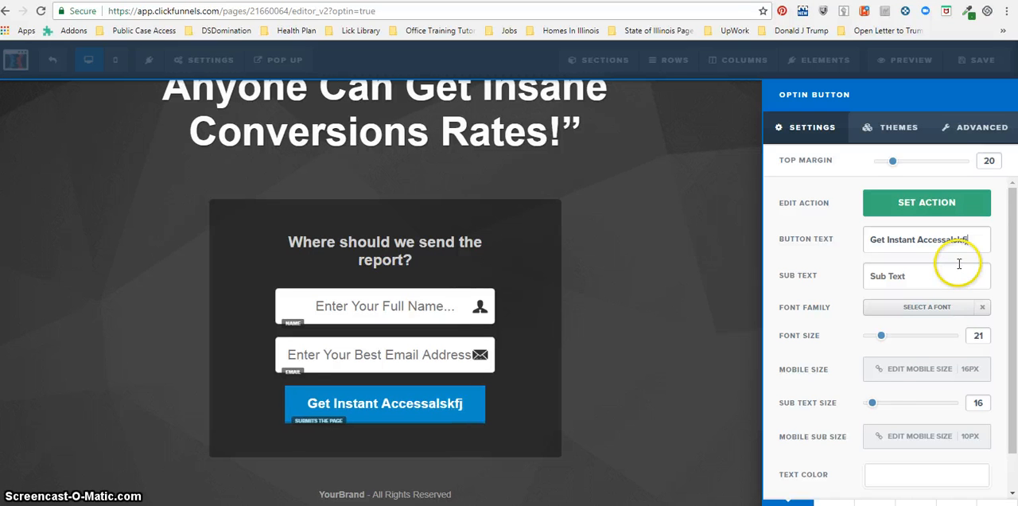
text(lasfjlas)
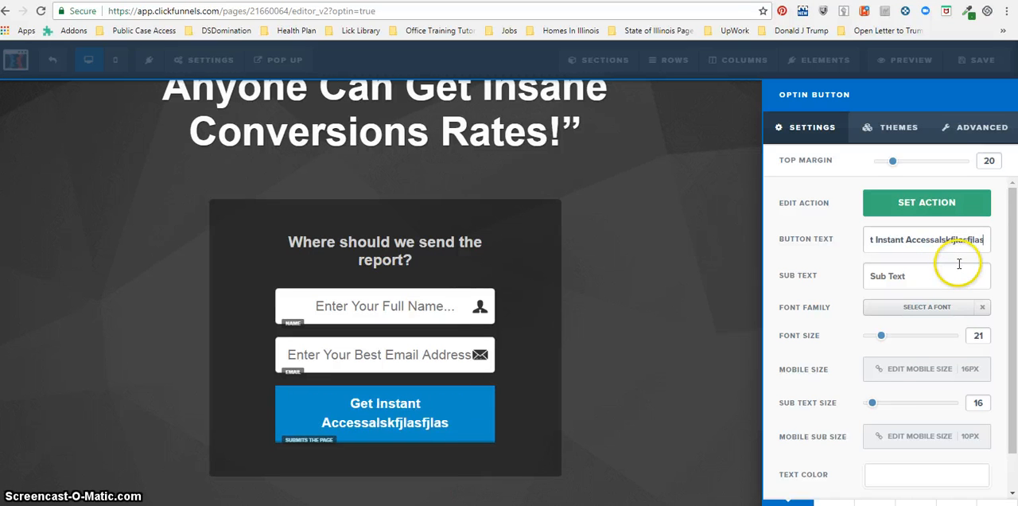
text(jfasljf)
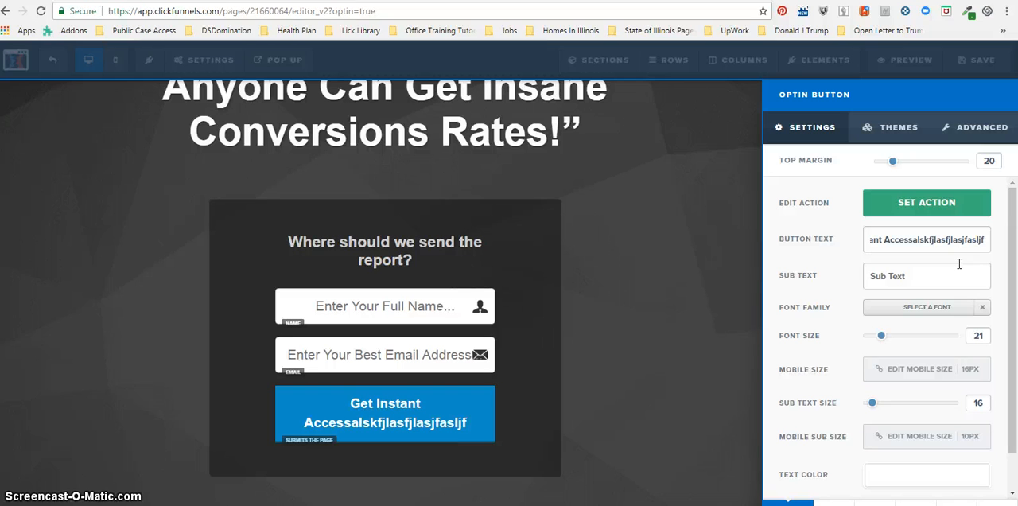
Remove the filler characters from the opt-in button's text, leaving "Get Instant Access"
key(BackSpace)
key(BackSpace)
key(BackSpace)
key(BackSpace)
key(BackSpace)
key(BackSpace)
key(BackSpace)
key(BackSpace)
key(BackSpace)
key(BackSpace)
key(BackSpace)
key(BackSpace)
key(BackSpace)
key(BackSpace)
key(BackSpace)
key(BackSpace)
key(BackSpace)
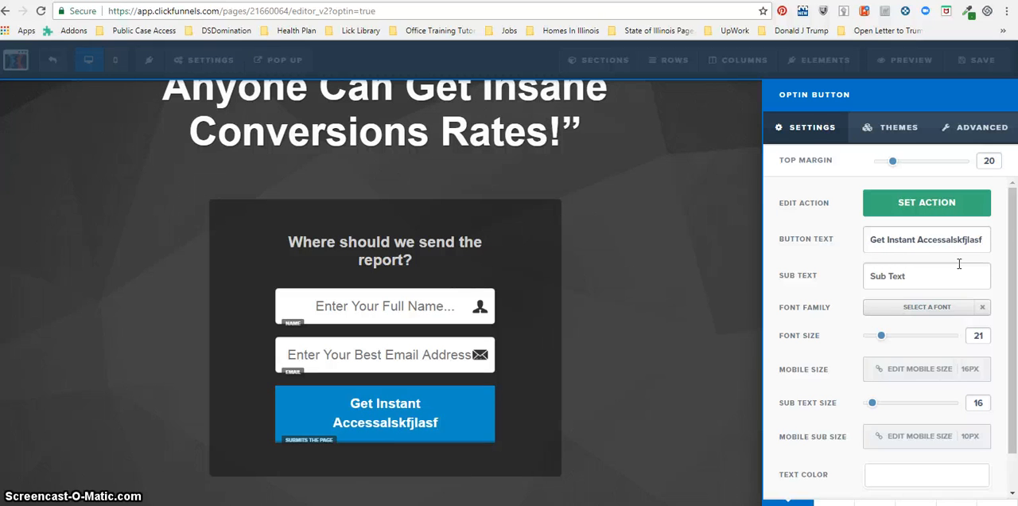
key(BackSpace)
key(BackSpace)
key(BackSpace)
key(BackSpace)
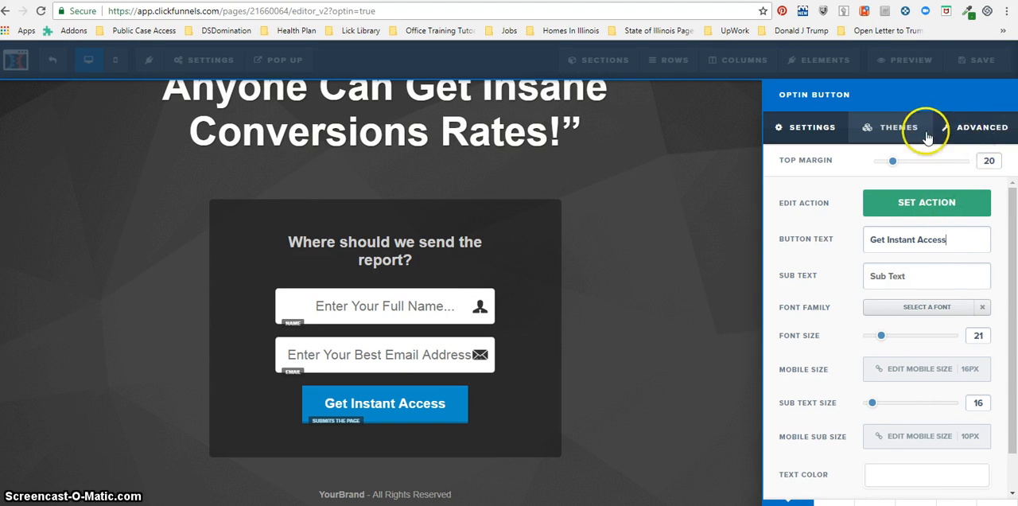
Set the opt-in button's width to Fill Width in its advanced style options
click(987, 129)
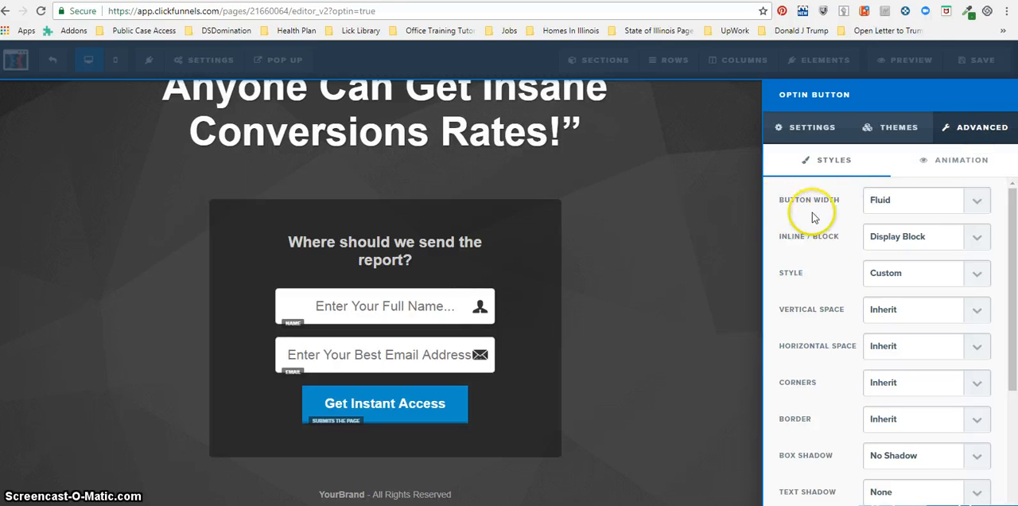
click(971, 204)
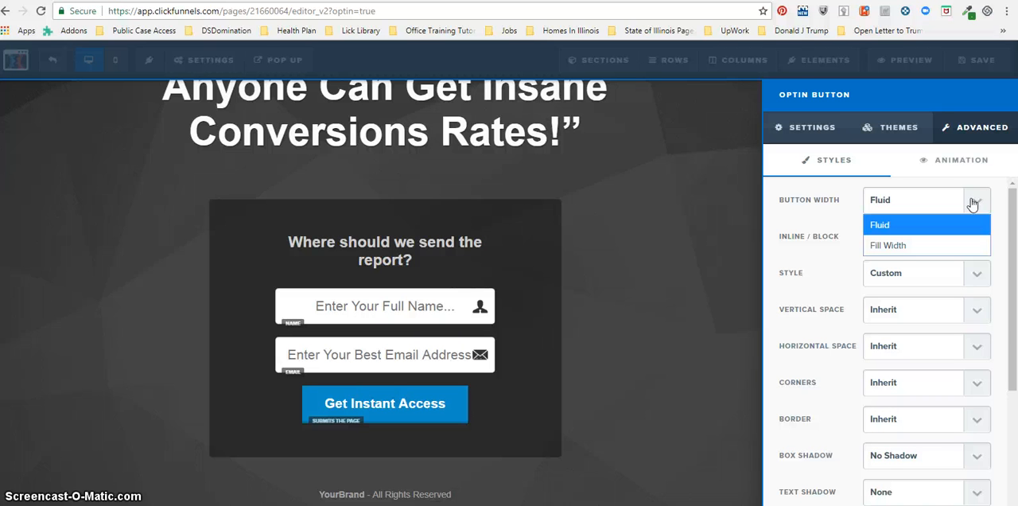
click(899, 246)
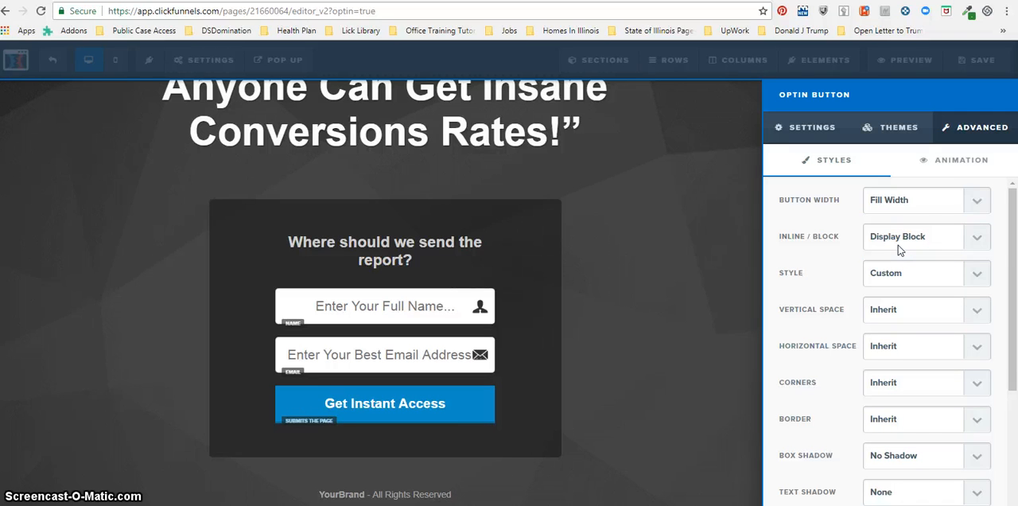